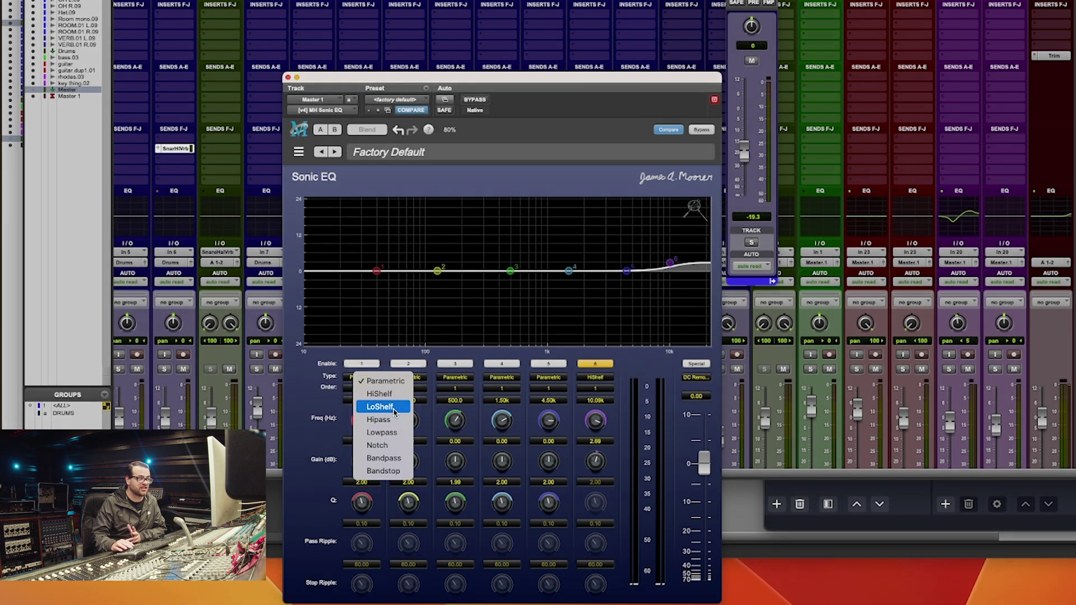
- Preview the special DC Removal filter by switching it on and off again
click(663, 387)
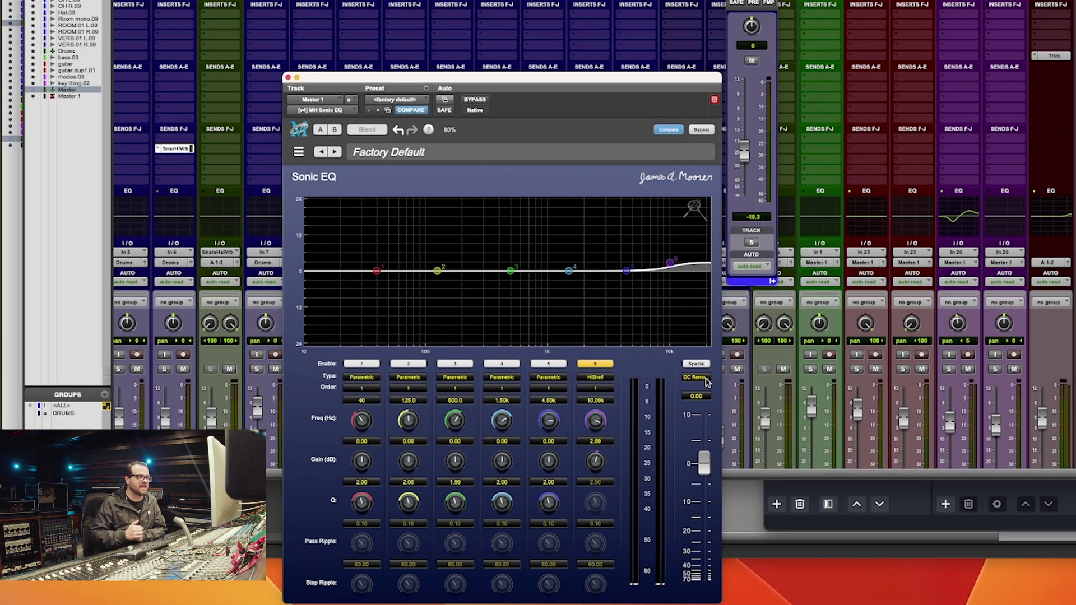
click(695, 379)
click(708, 380)
click(697, 365)
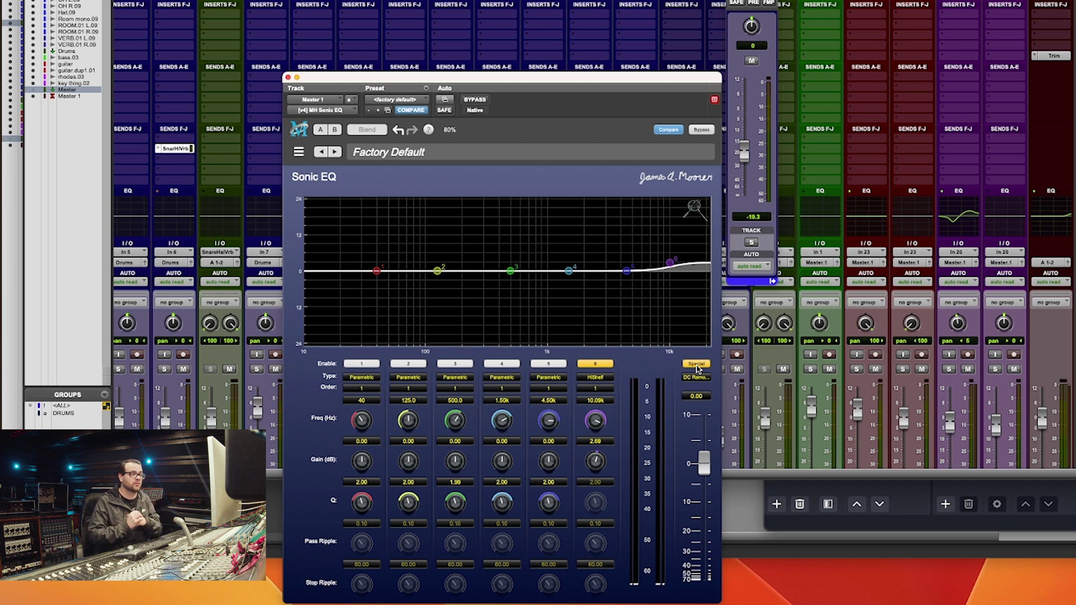
click(697, 365)
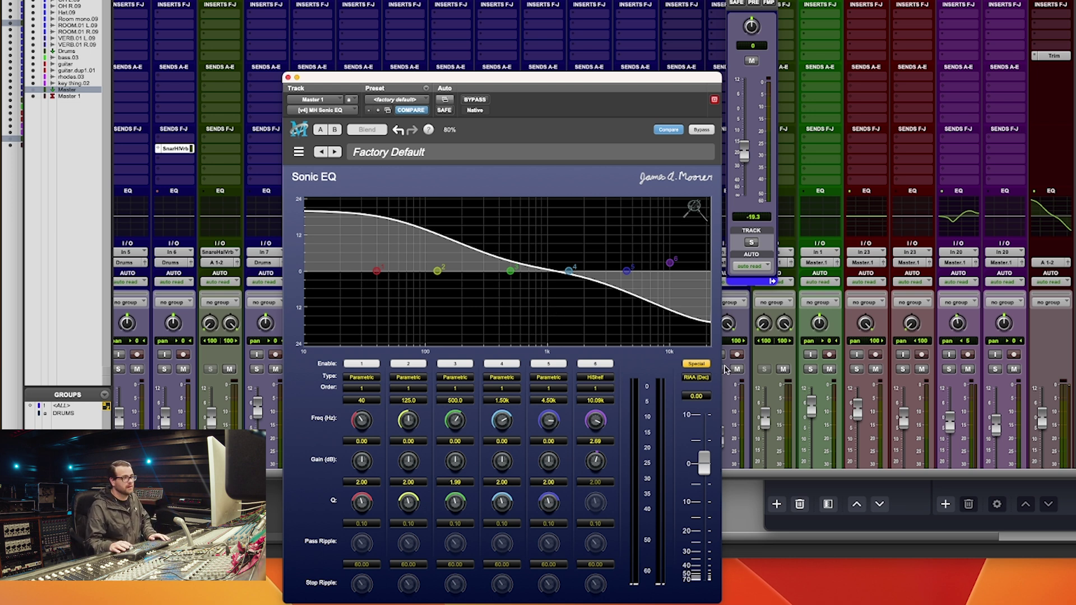
- Set the special filter type to Deemphasis and preview its curve by switching the filter on and off
click(704, 365)
click(702, 377)
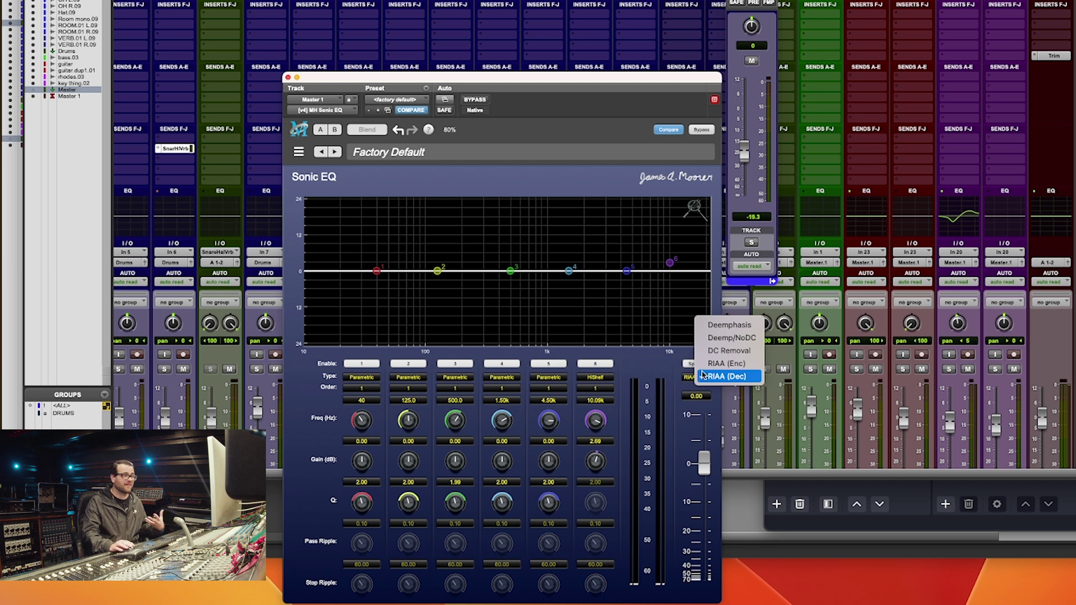
click(728, 325)
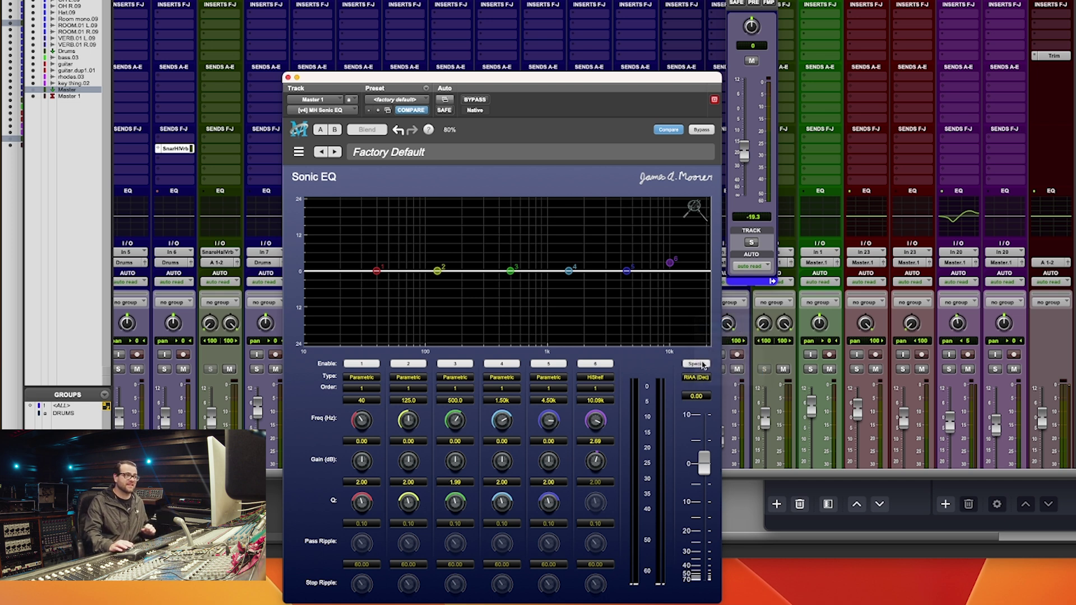
click(697, 367)
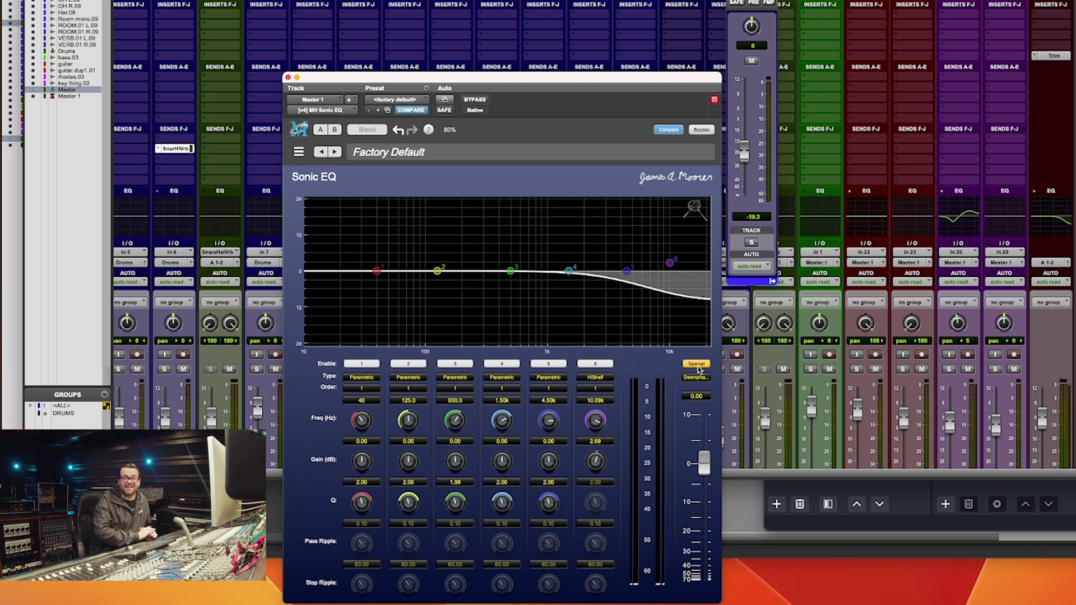
click(698, 365)
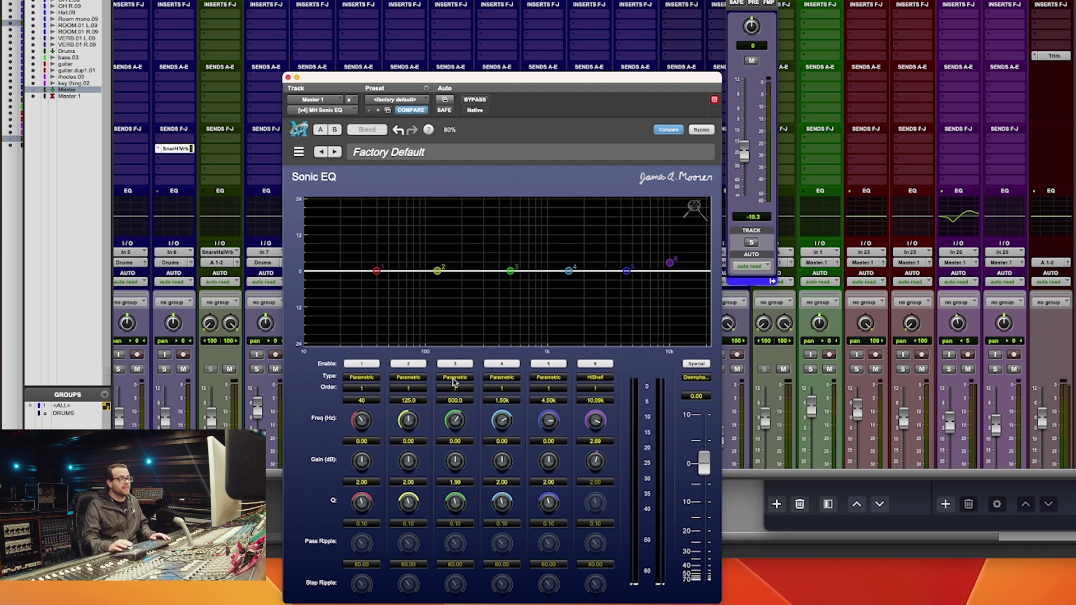
- Boost EQ band 3 by about 17.25 dB at about 599 Hz and set its order to 4
drag(514, 274, 524, 223)
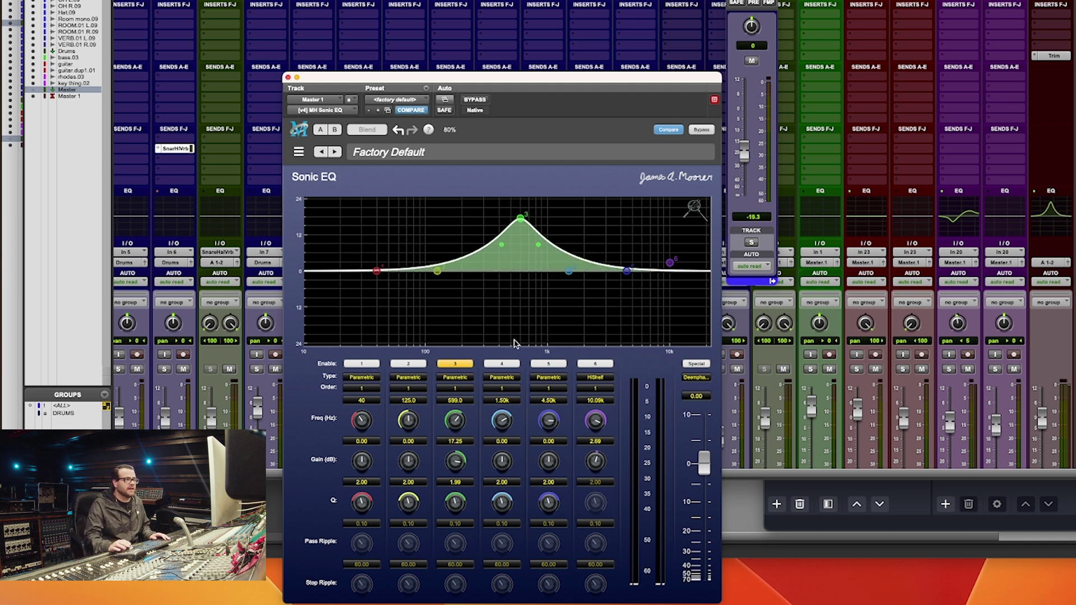
click(457, 390)
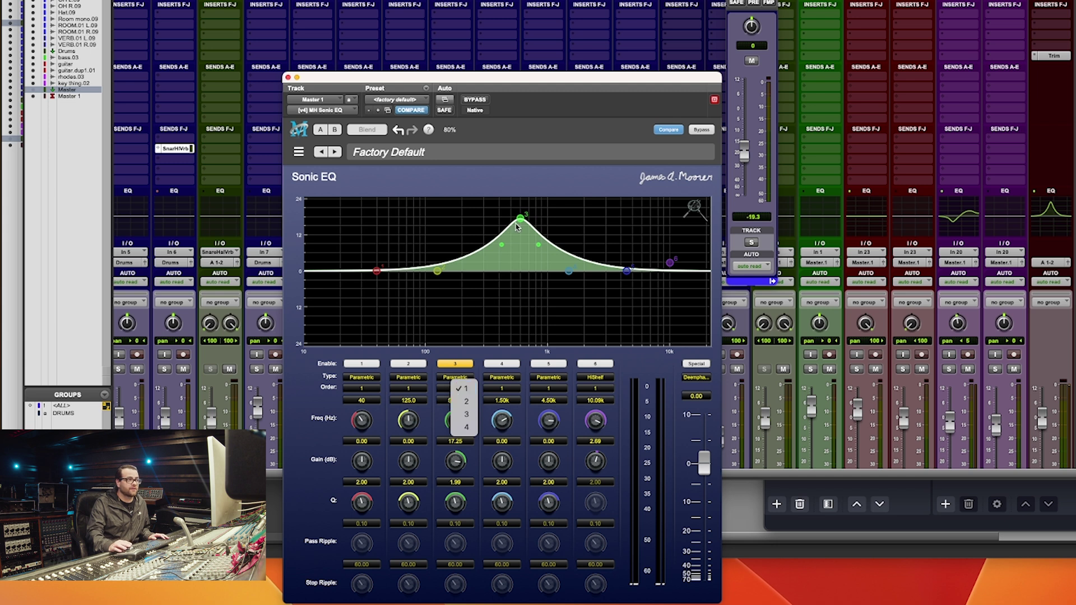
click(466, 427)
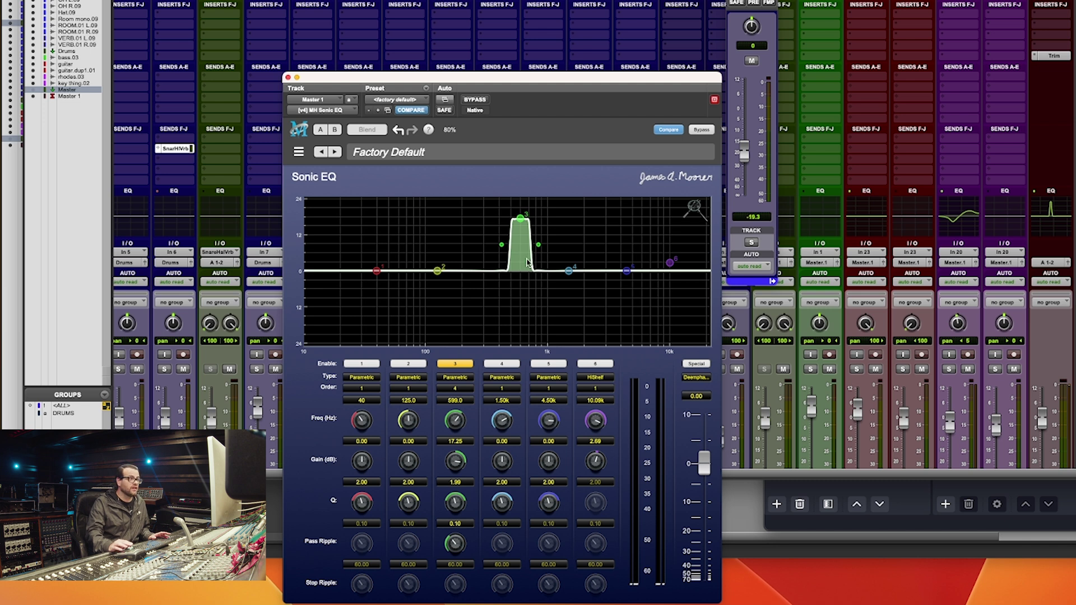
- Compare orders 3 and 2 on EQ band 3, and return the band to order 4
click(463, 388)
click(461, 376)
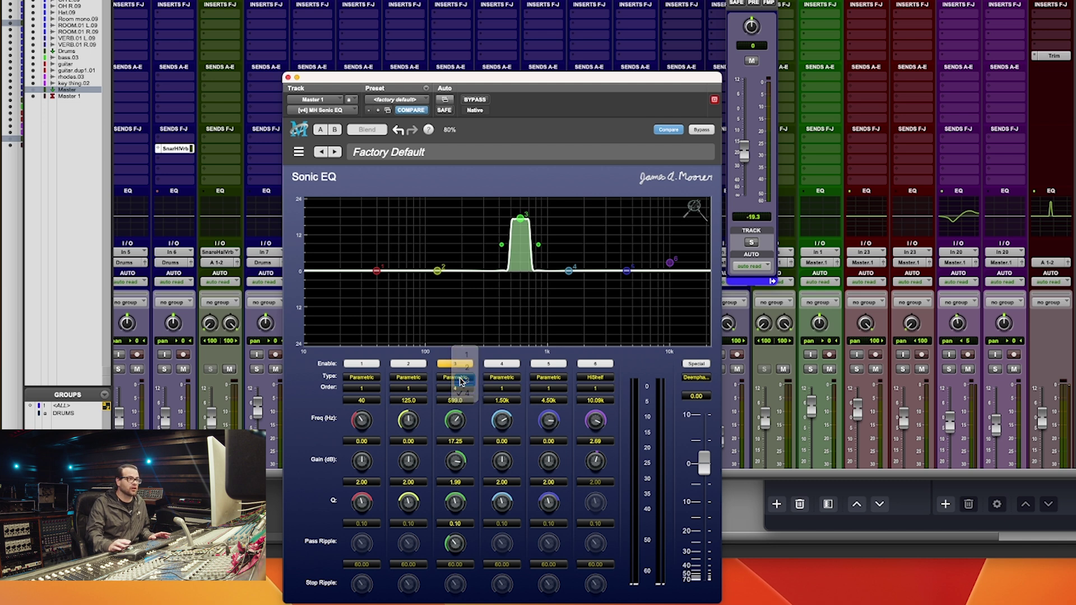
click(455, 388)
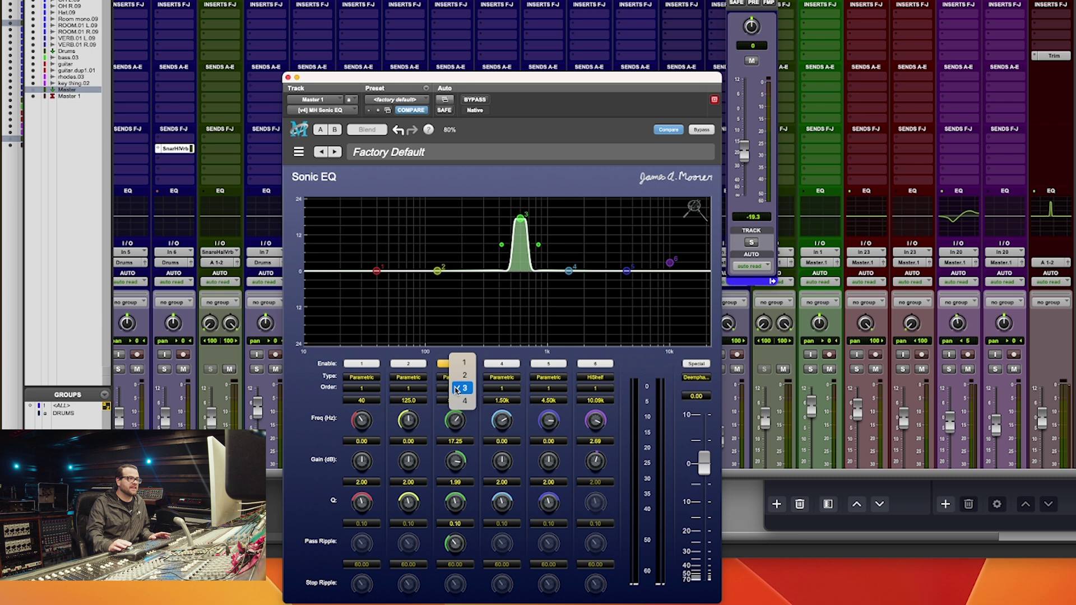
click(458, 383)
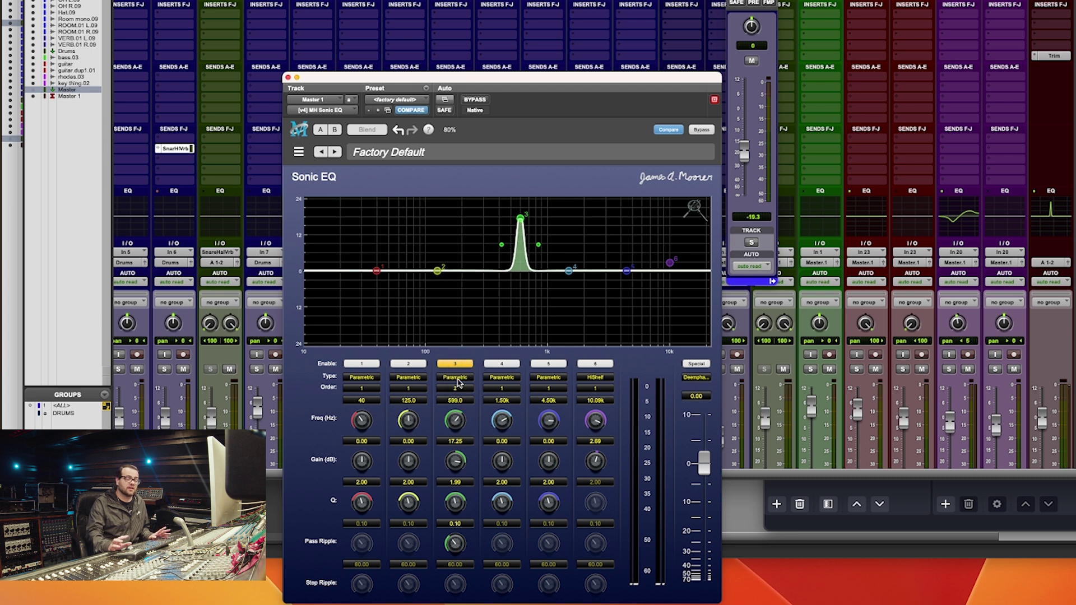
click(457, 387)
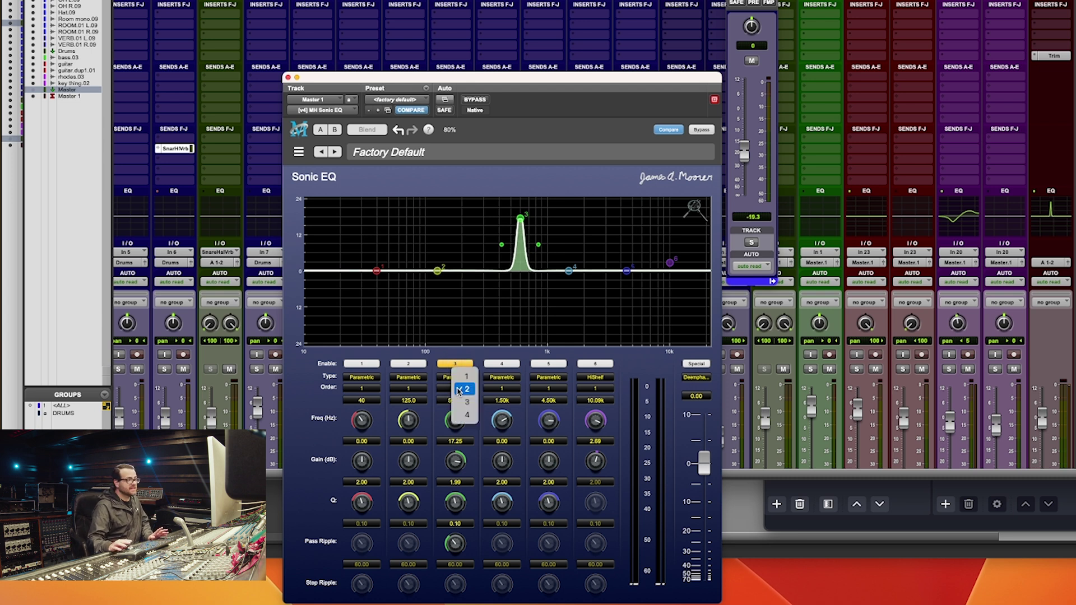
click(466, 415)
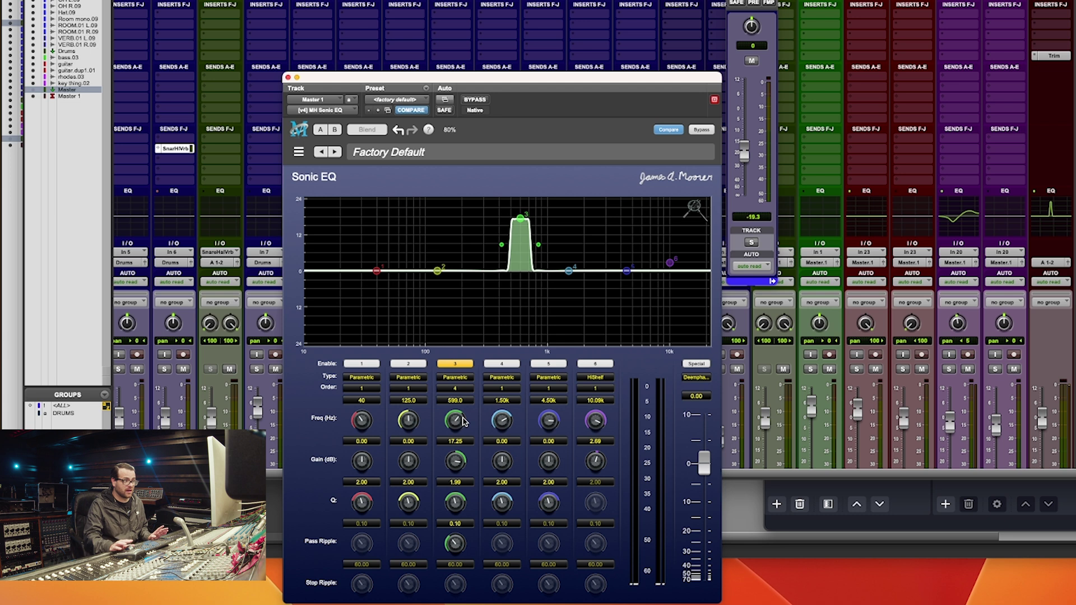
- Widen band 3 to a Q of about 0.32 and raise its pass ripple to about 5.26
drag(459, 496, 447, 530)
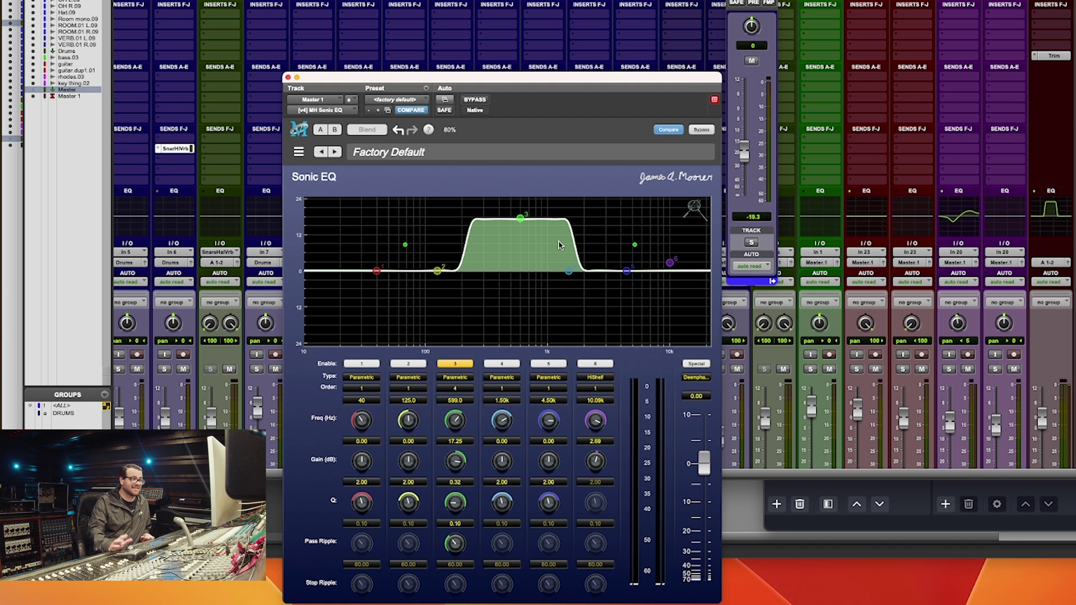
drag(454, 542, 479, 482)
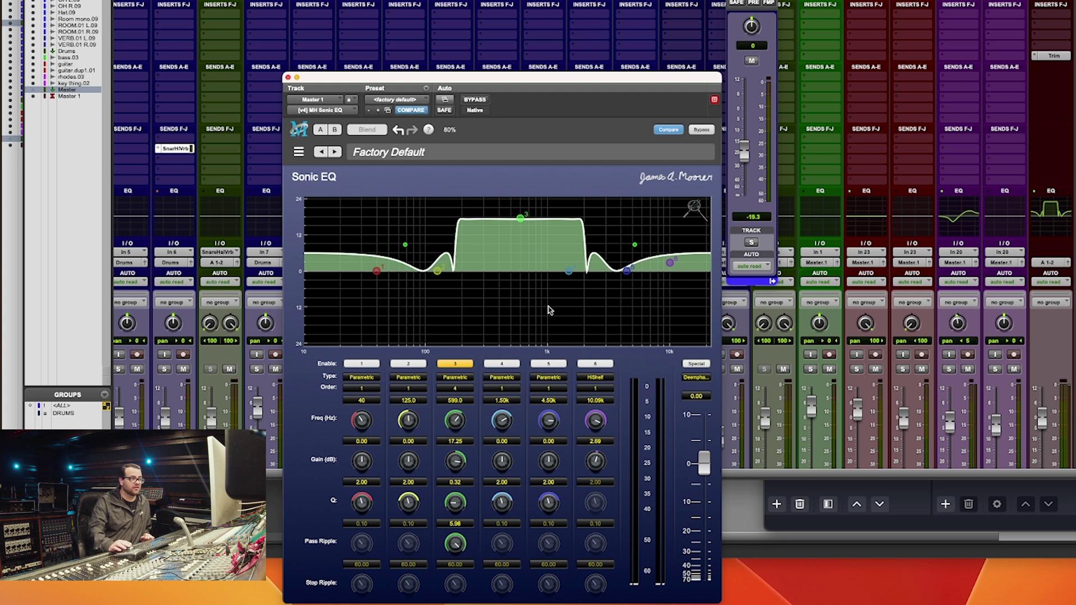
scroll(454, 545, down, 3)
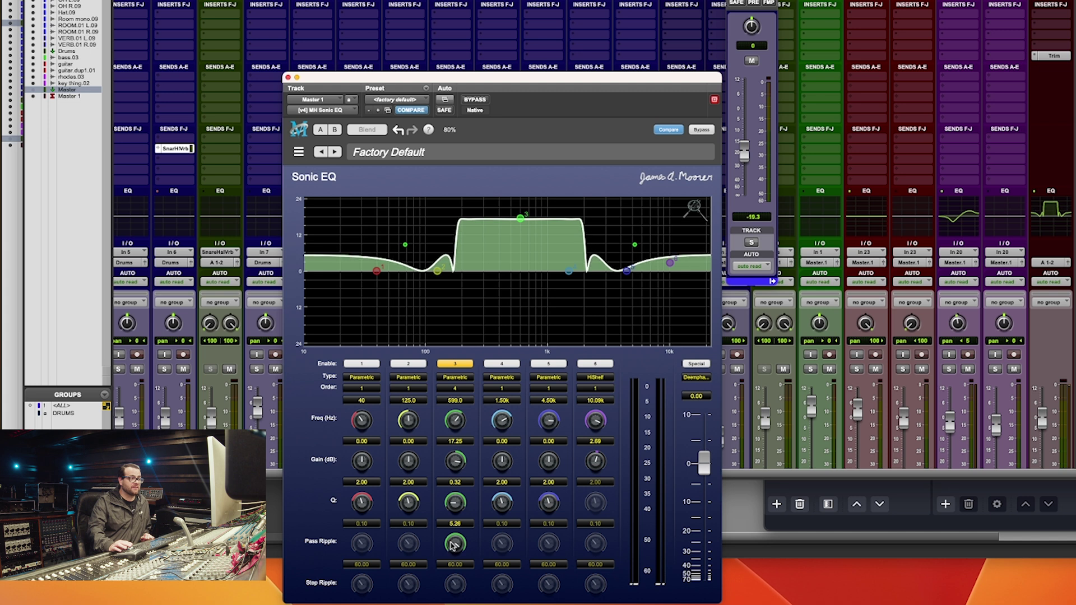
- Set band 3's gain to about -21.73 dB with pass ripple about 0.81, and compare the sound with the band off and on
drag(455, 461, 444, 570)
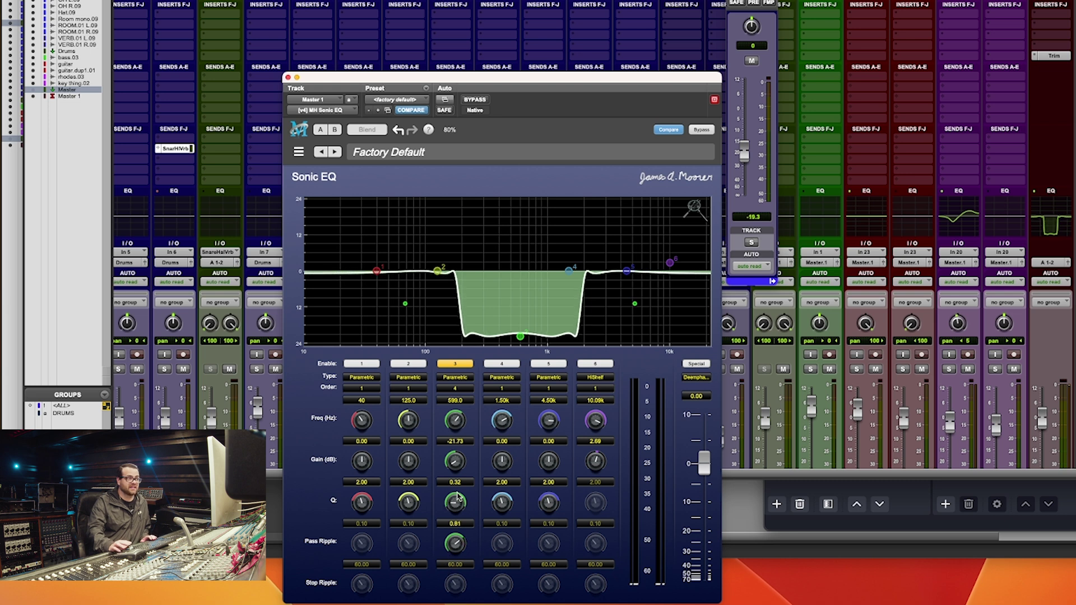
click(457, 364)
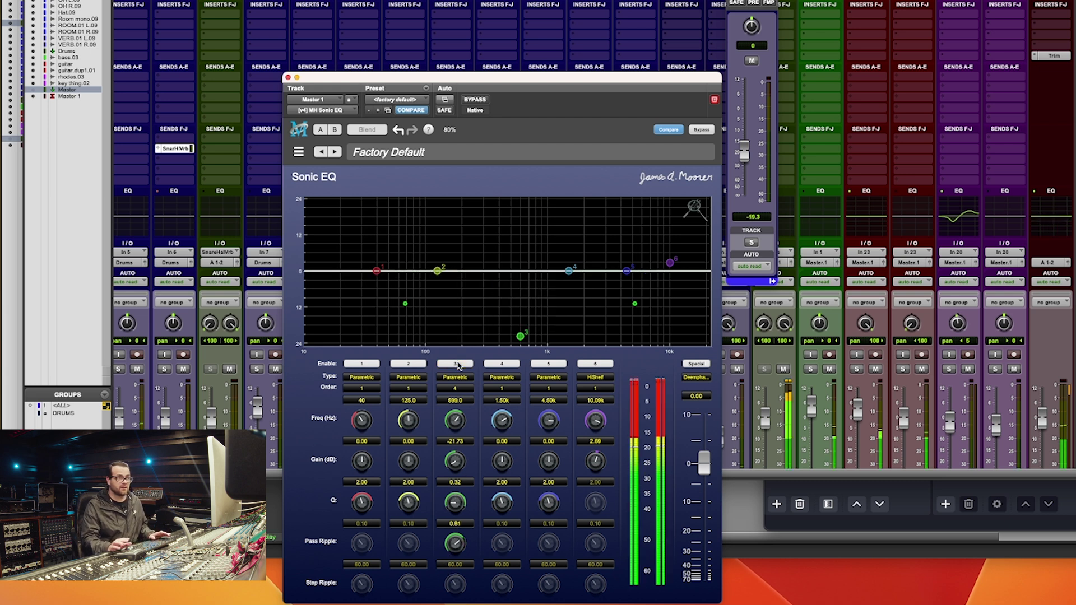
click(457, 364)
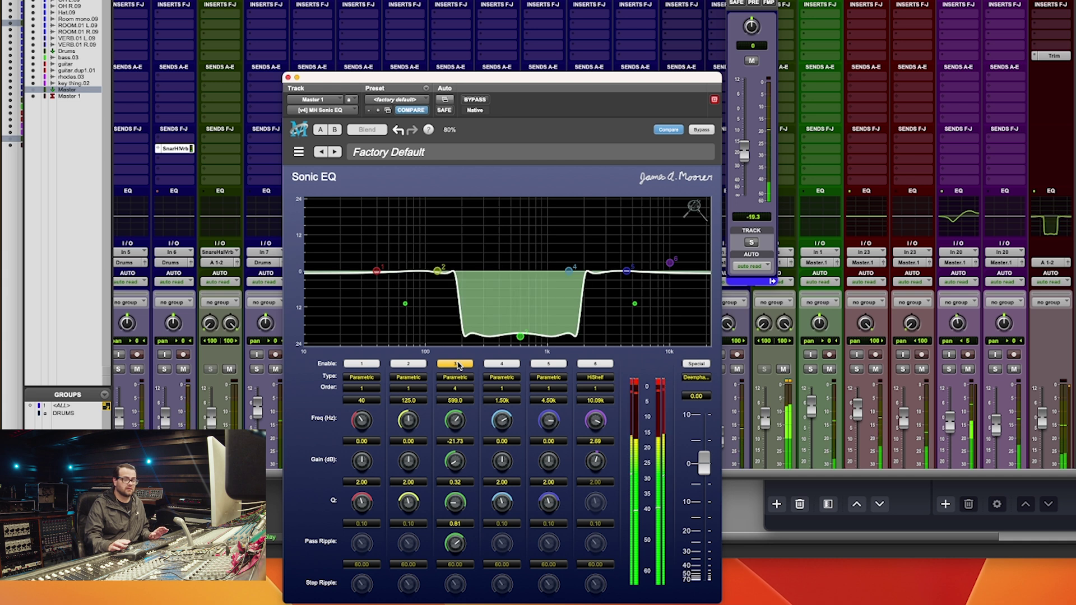
- Raise band 3's pass ripple to about 5.98 and set its Q to about 0.51 at about 599 Hz
drag(455, 547, 451, 482)
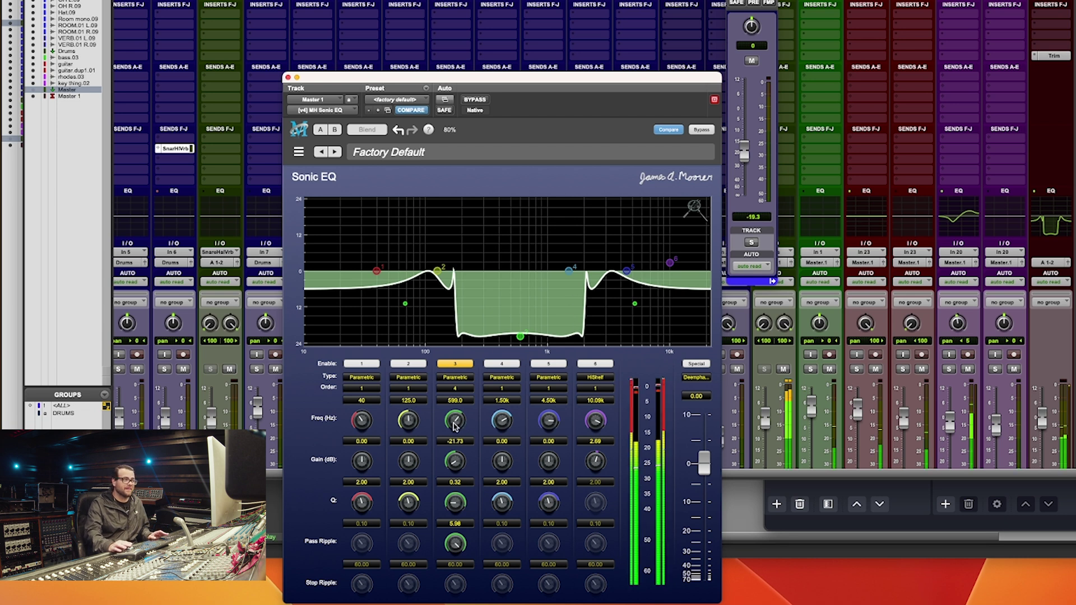
drag(455, 425, 457, 432)
drag(463, 508, 463, 499)
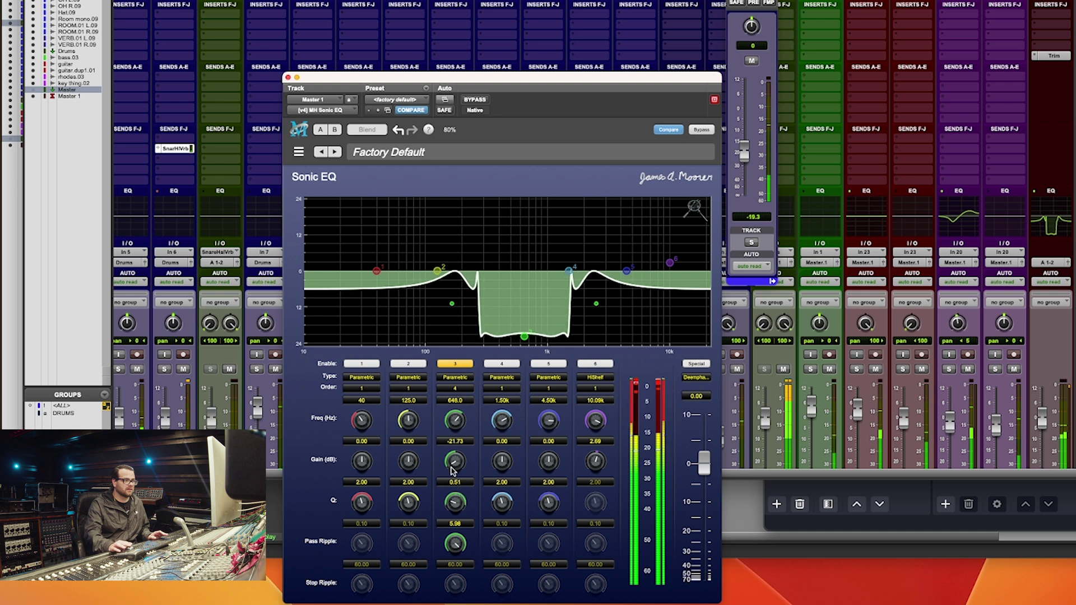
drag(457, 422, 458, 426)
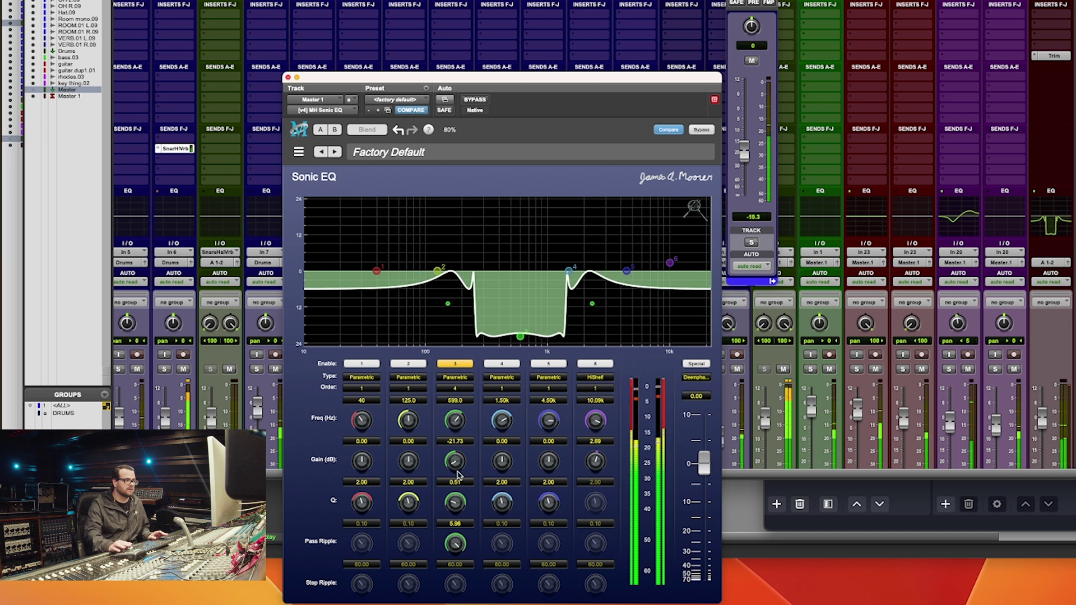
- Reduce band 3's cut to about -5.60 dB and compare the sound with the plug-in bypassed and active
drag(461, 466, 465, 433)
click(492, 96)
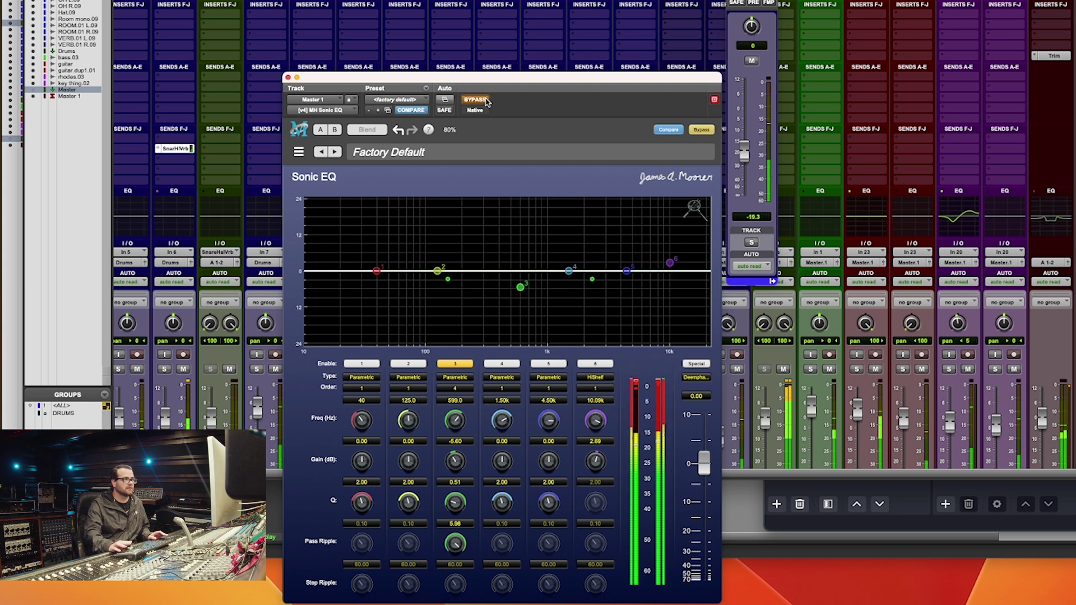
click(491, 97)
- Audition band 3 as a Bandpass filter at about 706 Hz with Q 0.10 and pass ripple about 0.56
drag(461, 511, 462, 505)
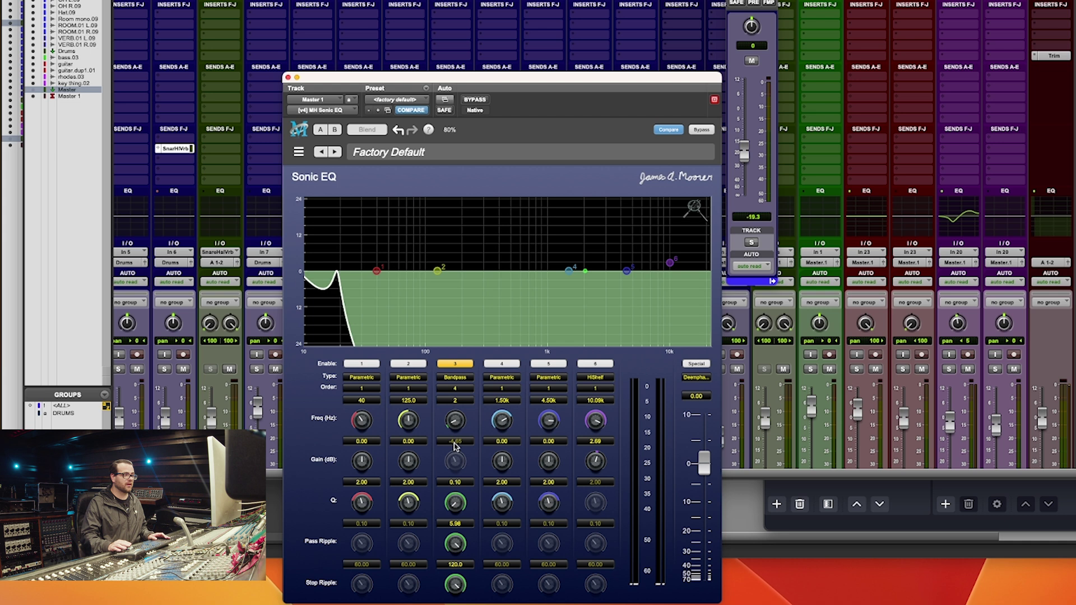
key(space)
drag(456, 420, 494, 374)
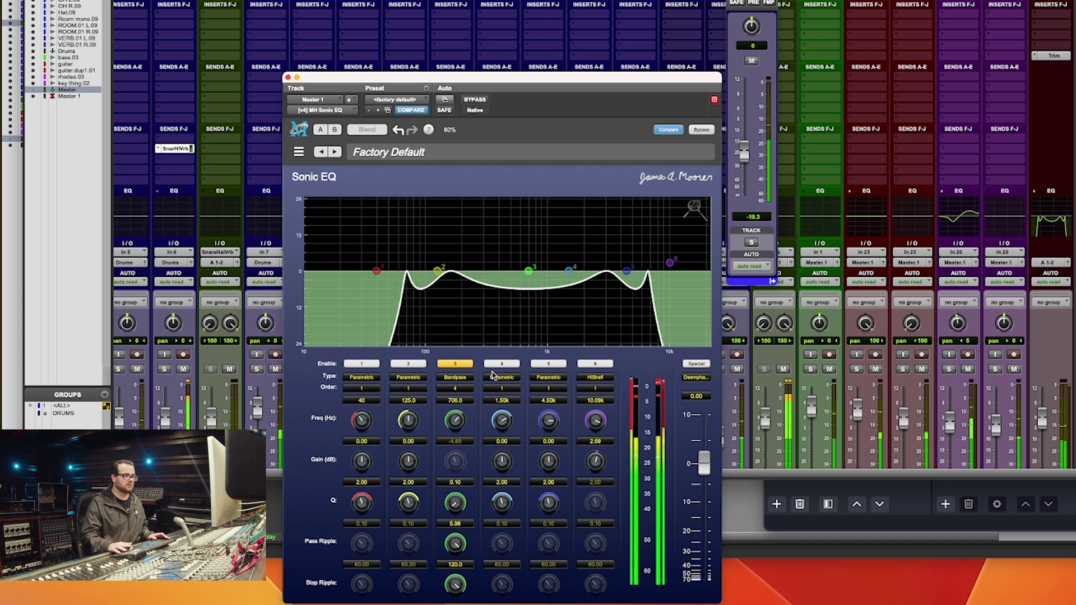
drag(457, 541, 451, 590)
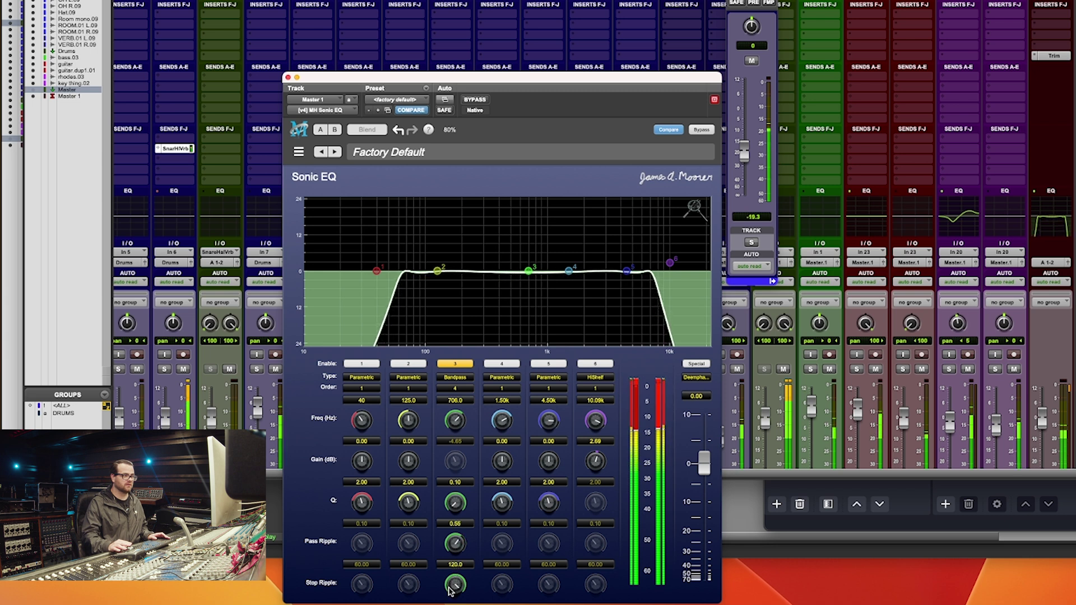
- Return band 3 to a Parametric cut of about -21.12 dB at 360 Hz, with Q 1.21 and pass ripple about 4.38
click(454, 366)
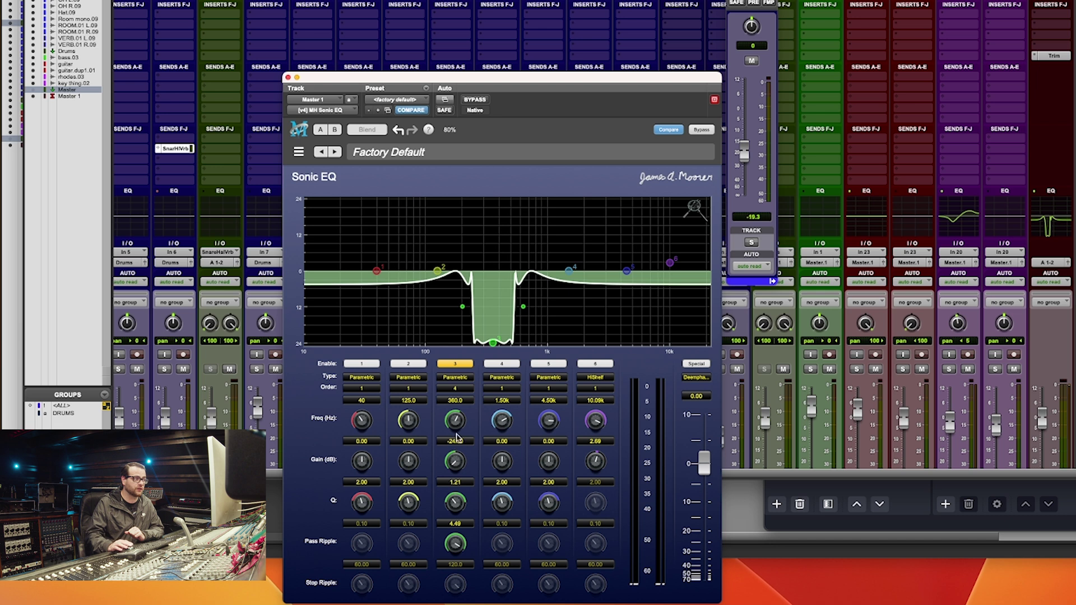
drag(456, 539, 455, 539)
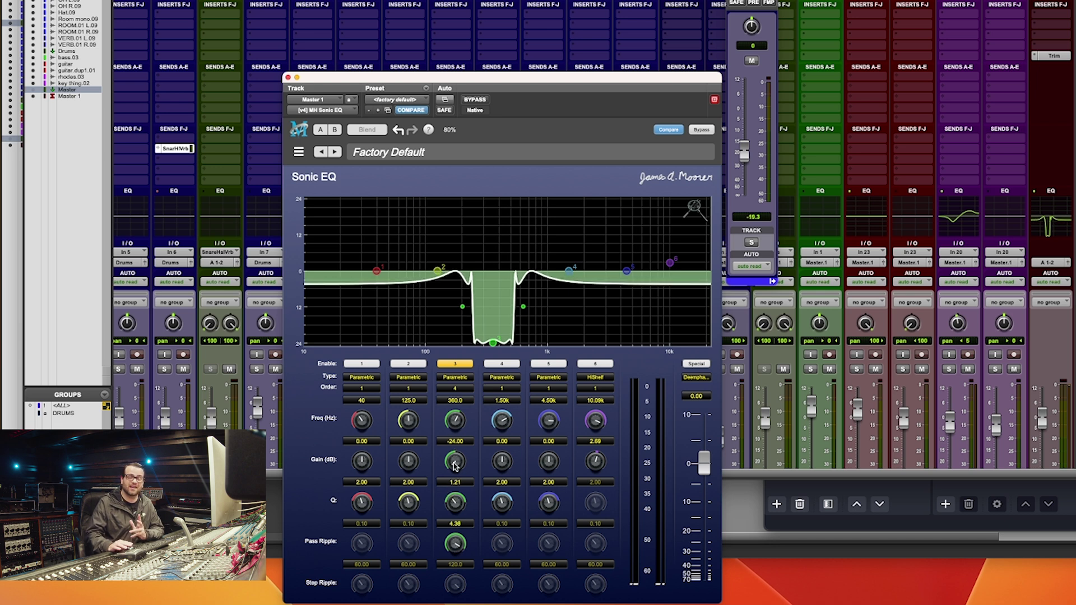
drag(456, 463, 456, 459)
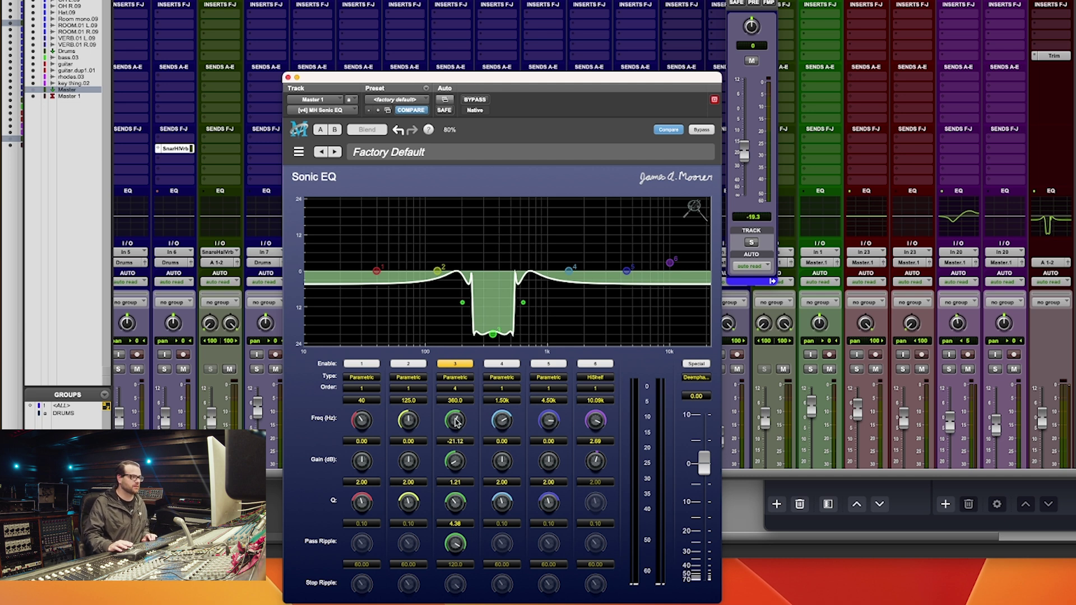
- Sweep band 3's cut up to about 679 Hz and down to about 333 Hz, raising its pass ripple to about 5.98
mouse_move(456, 422)
mouse_down()
mouse_move(444, 432)
mouse_move(450, 412)
mouse_up()
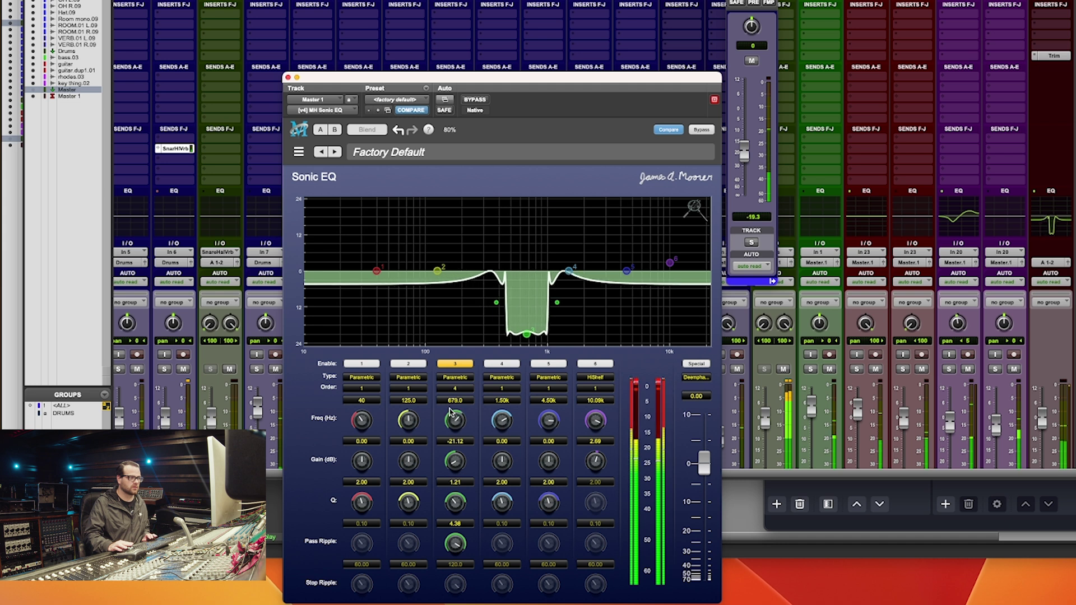
drag(456, 502, 462, 537)
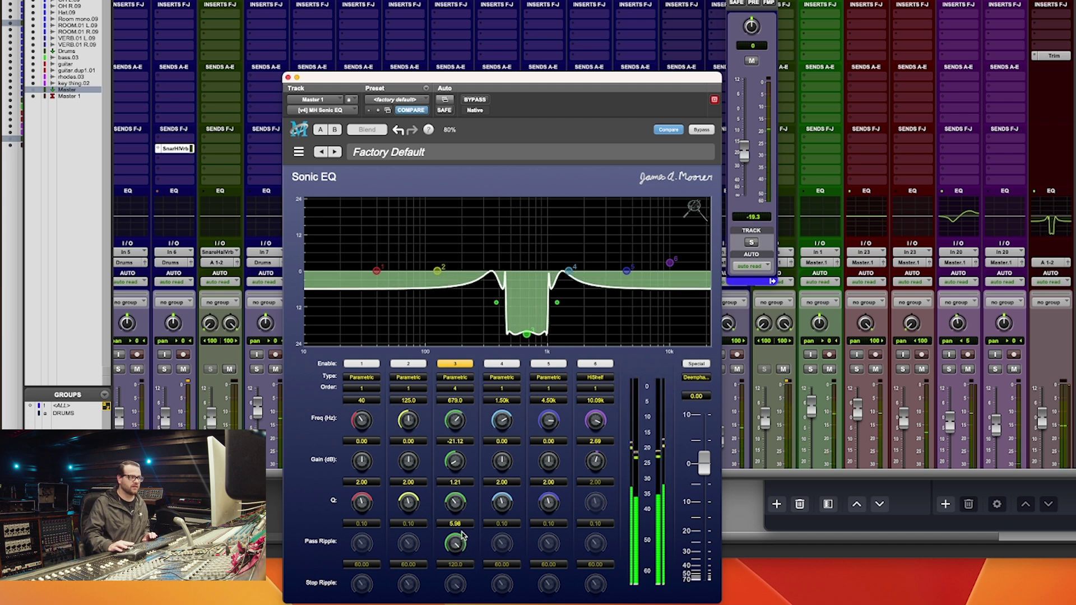
mouse_move(460, 435)
mouse_down()
mouse_move(462, 400)
mouse_move(449, 427)
mouse_up()
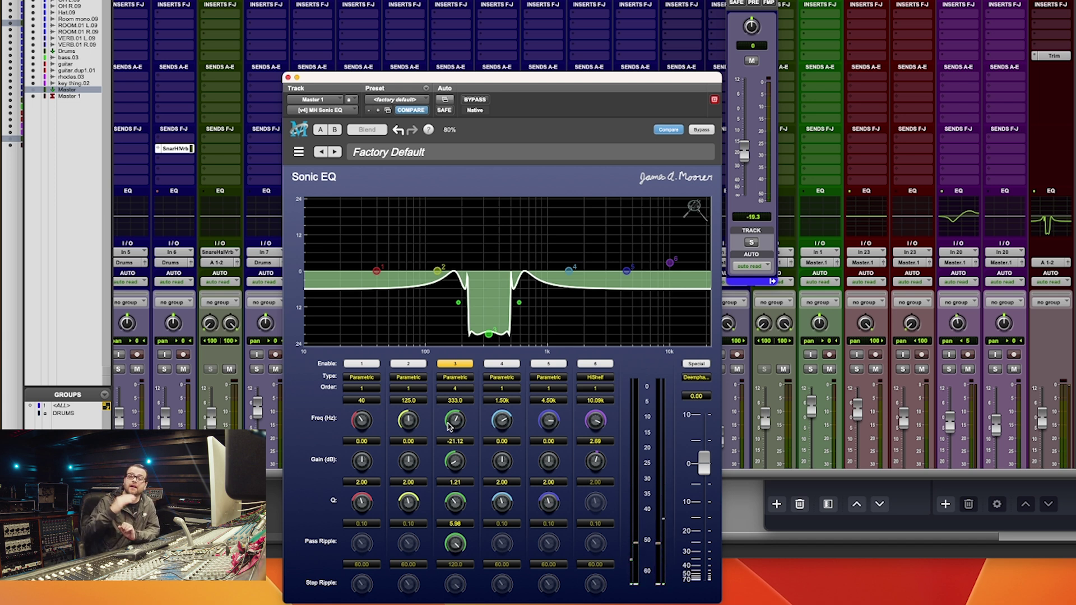
- Cut band 4 by about 22.09 dB at about 1.41 kHz and set its order to 4
drag(569, 271, 584, 337)
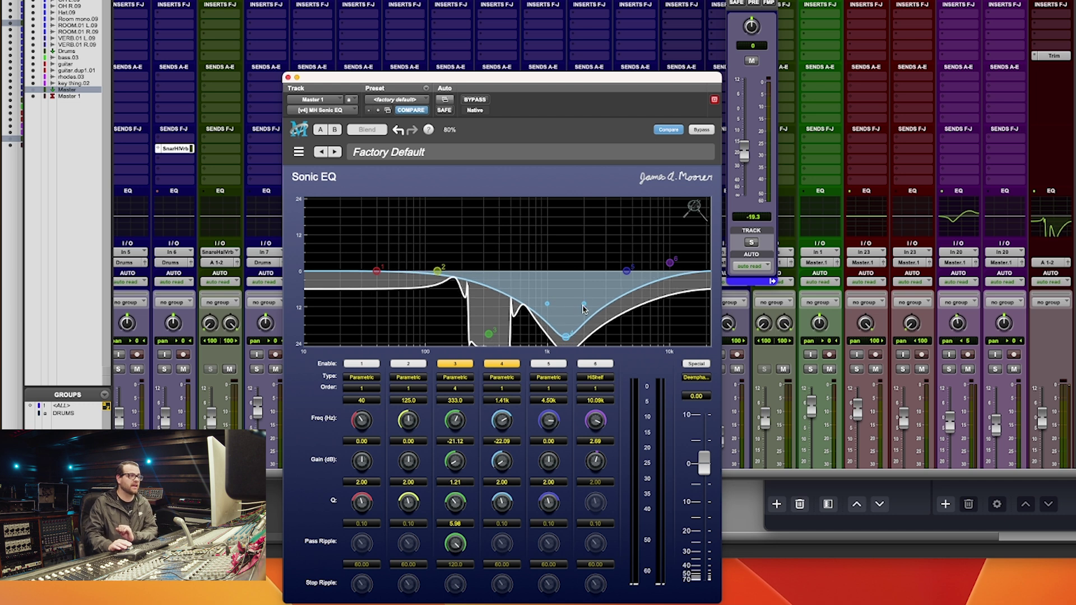
click(503, 388)
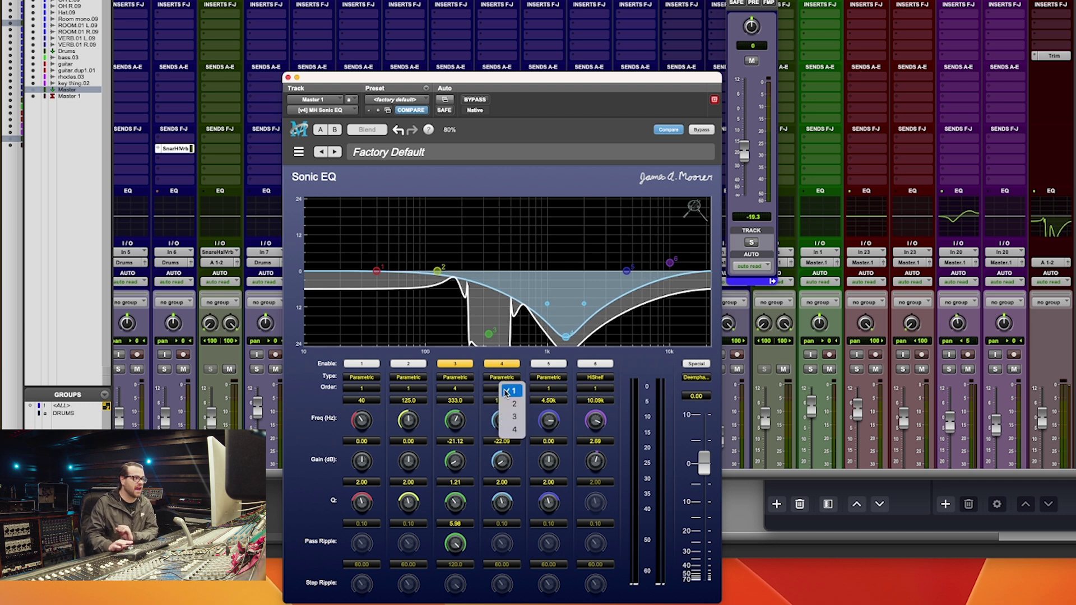
click(511, 430)
- Move bands 3 and 4 together to about 192 Hz at -9.86 dB and about 824 Hz at -10.85 dB
click(489, 335)
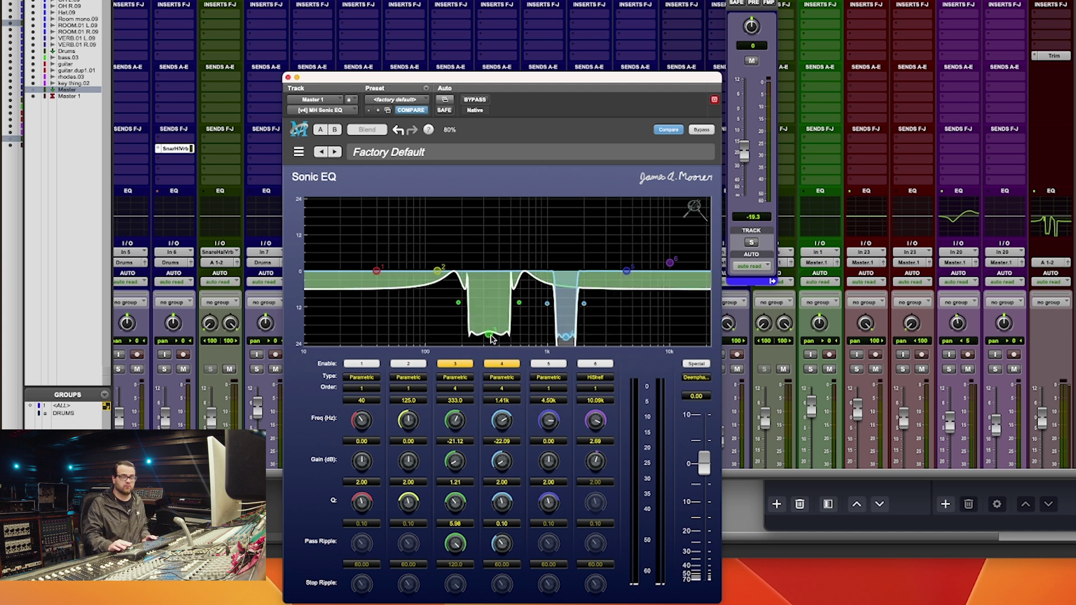
drag(488, 335, 485, 301)
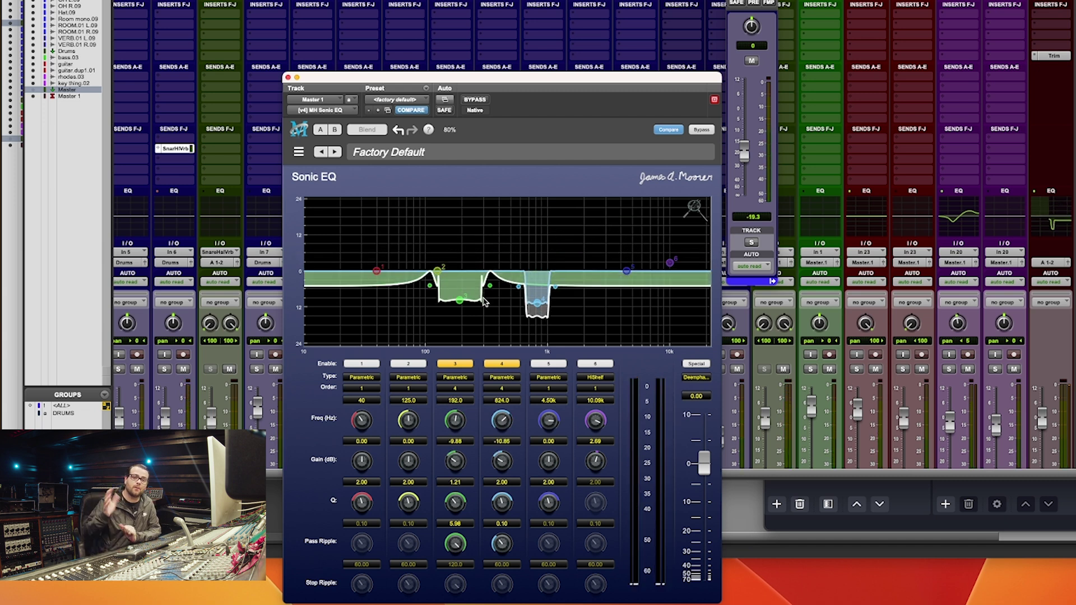